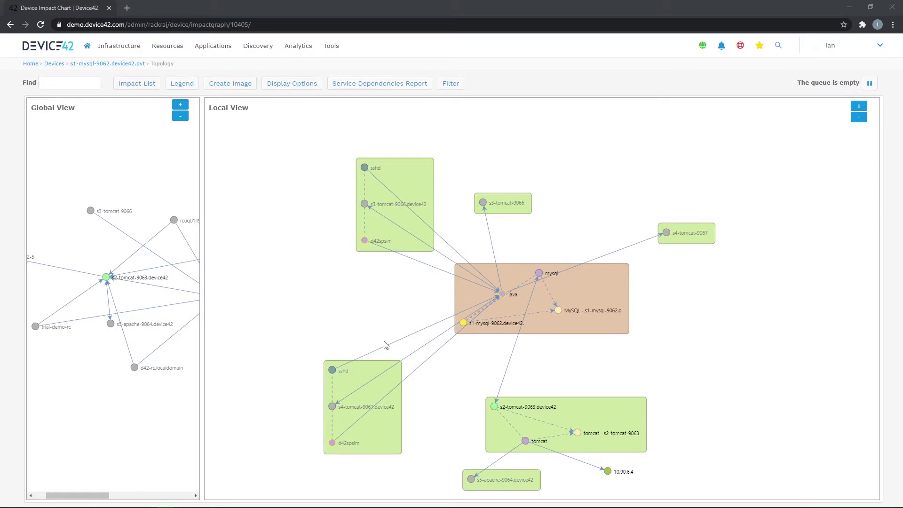
Step: Move the s2-tomcat-9063 and s5-apache-9064 groups up-right, then expand the s5-apache-9064 node's connections
scroll(792, 324, down, 1)
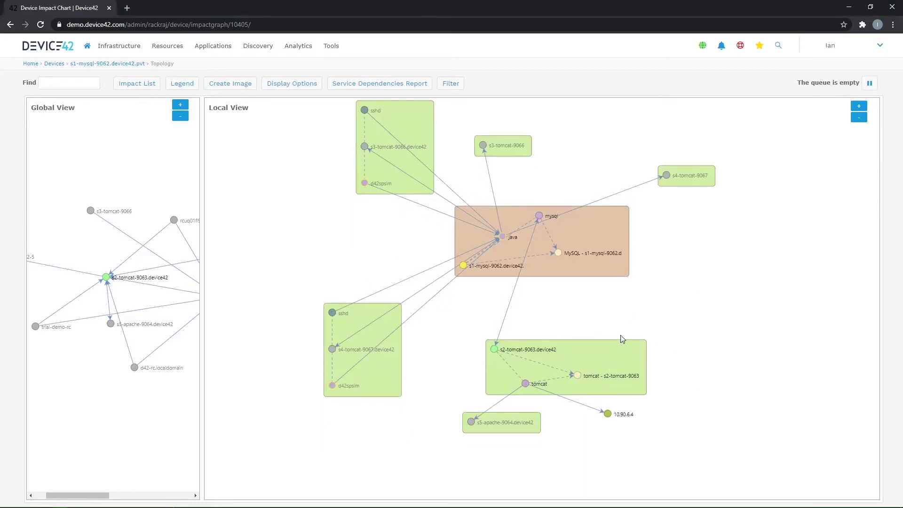
drag(620, 337, 628, 314)
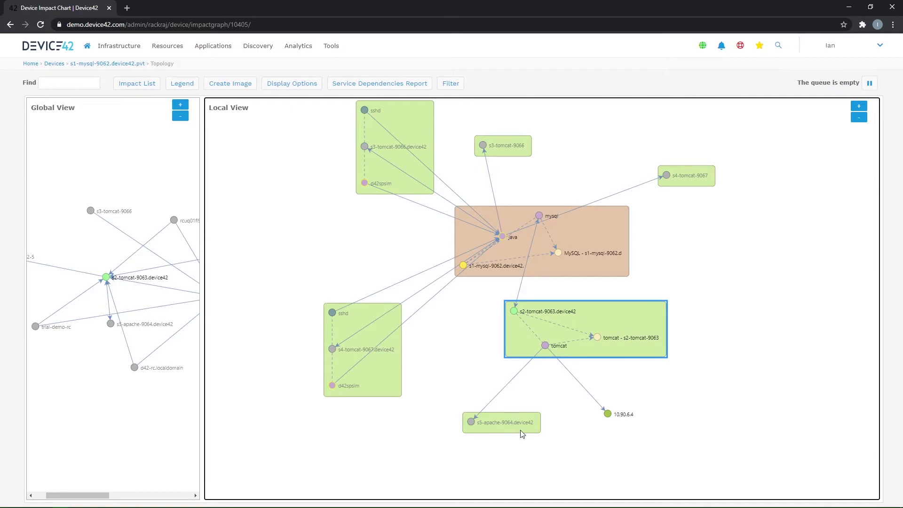
drag(516, 434, 509, 408)
click(495, 402)
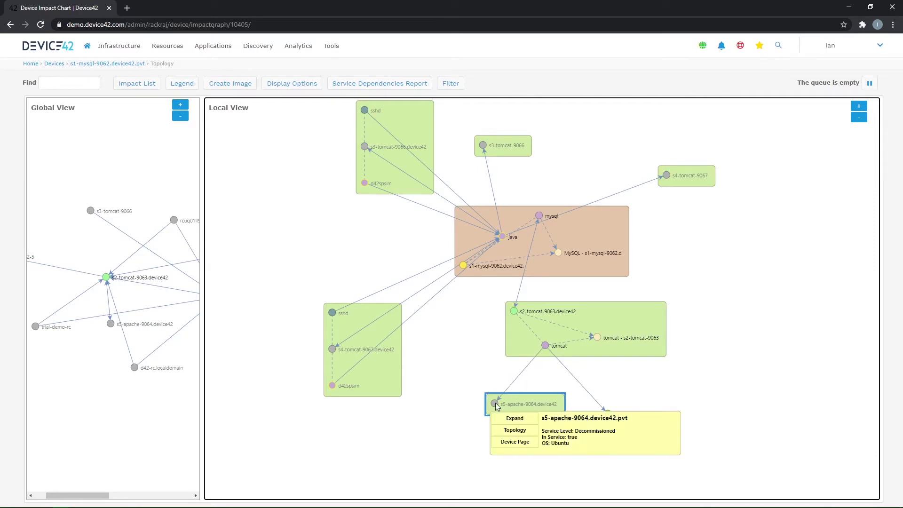
click(509, 419)
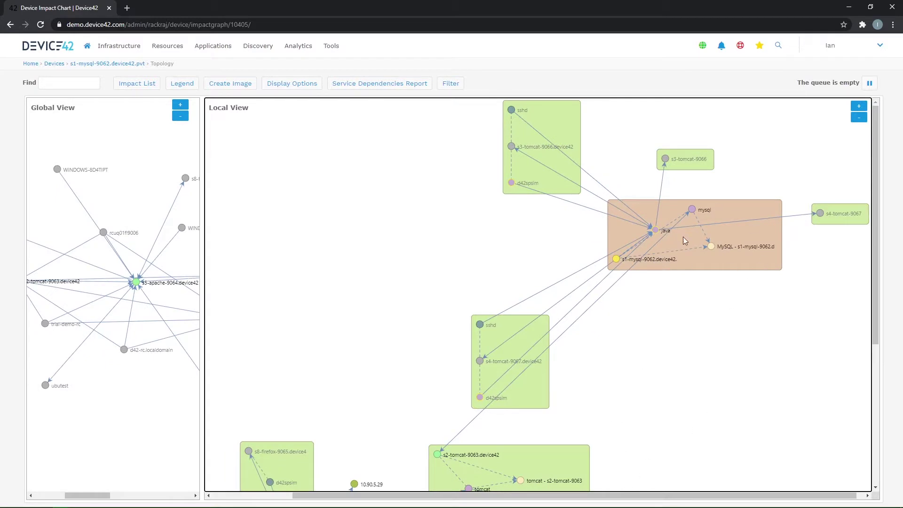
Step: Reposition the mysql, s4-tomcat, s2-tomcat-9063 and s5-apache-9064 boxes into a tidier chart layout
drag(771, 233, 702, 302)
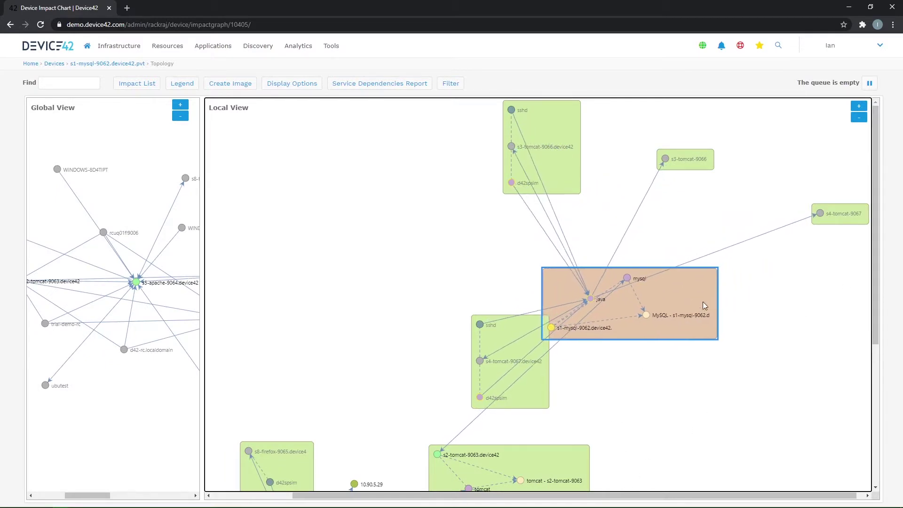
drag(521, 344, 406, 284)
scroll(683, 373, down, 4)
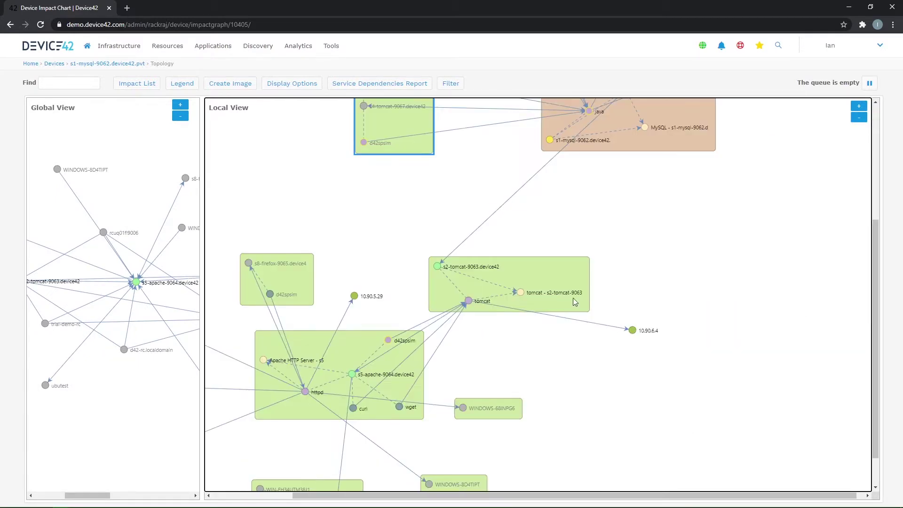
drag(573, 298, 647, 246)
drag(341, 345, 413, 318)
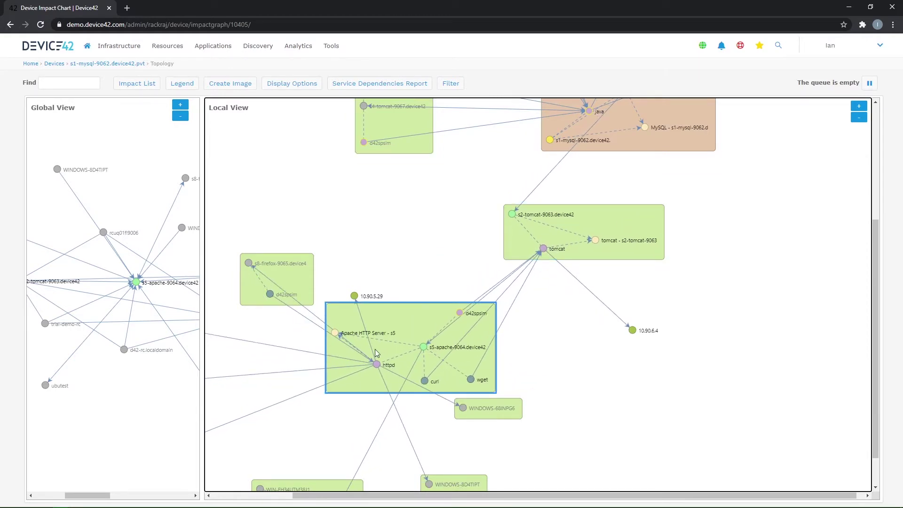
click(688, 372)
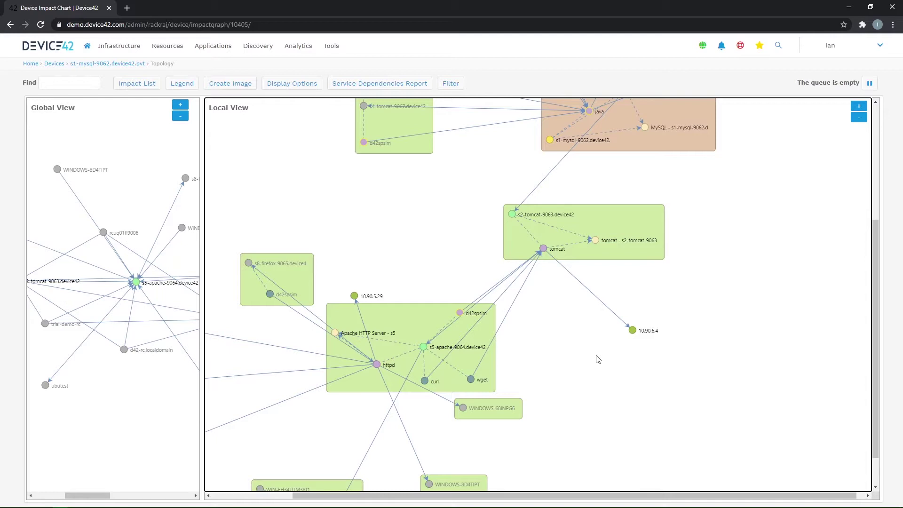
Step: Shift one more chart box, then open Applications > Affinity Groups in a new browser tab
scroll(621, 372, down, 1)
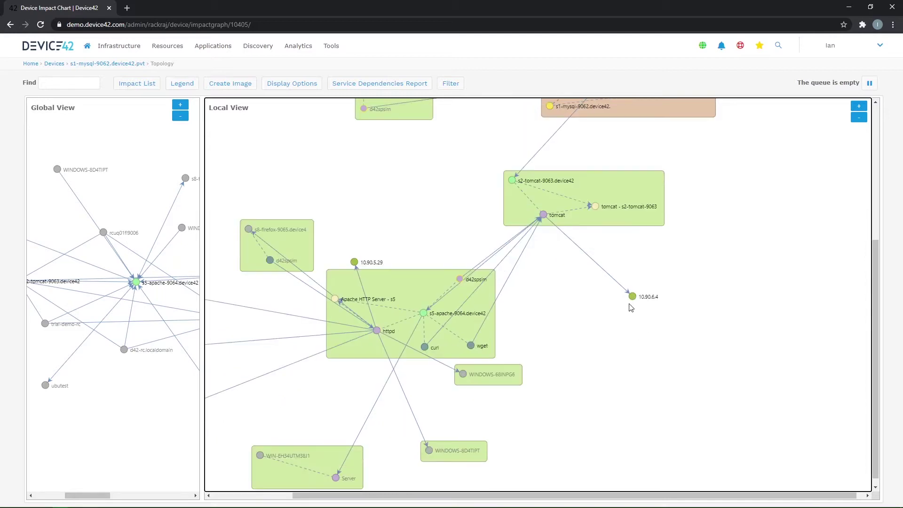
scroll(361, 265, up, 2)
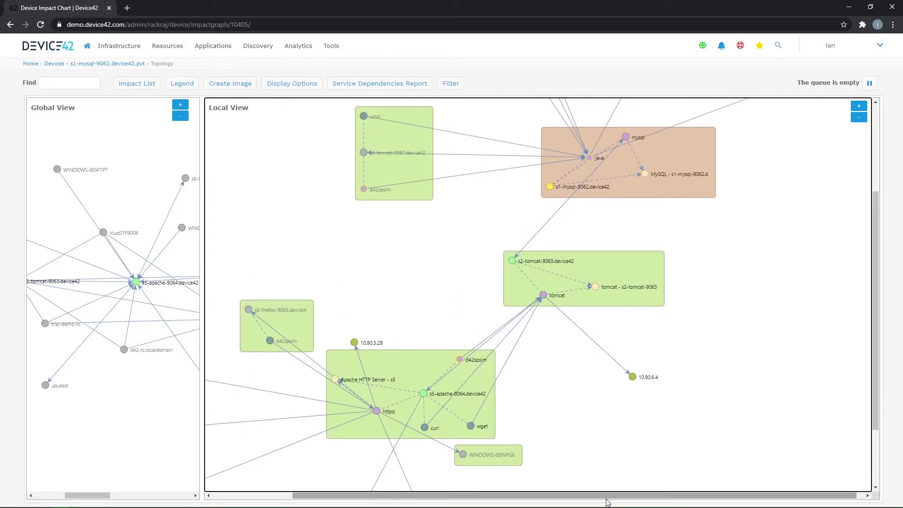
drag(612, 497, 493, 503)
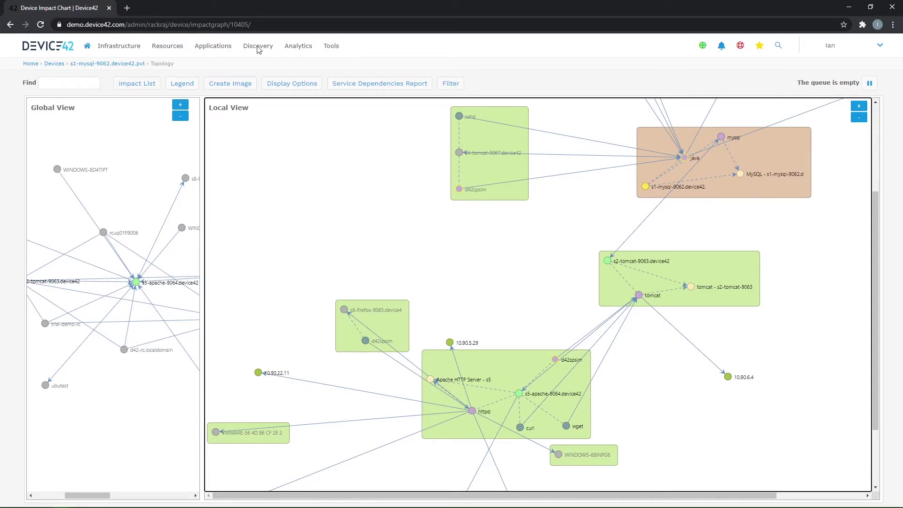
mouse_move(208, 43)
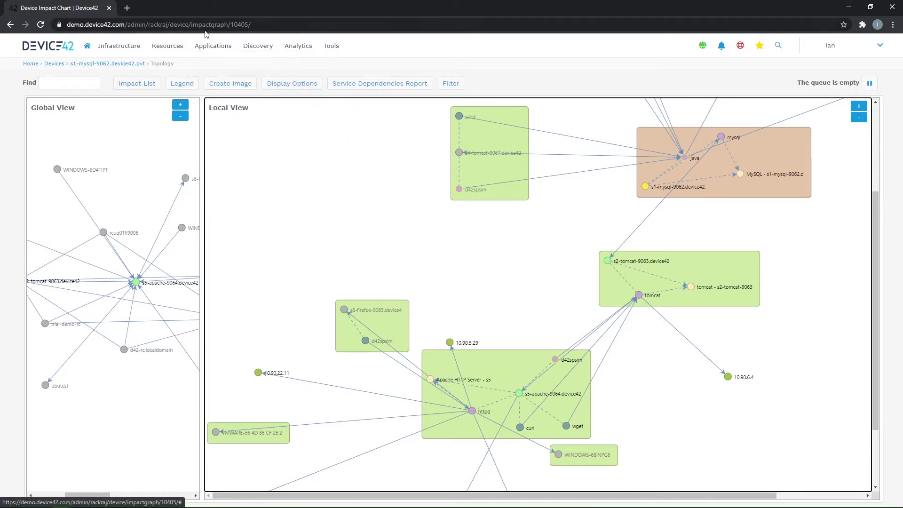
middle_click(236, 109)
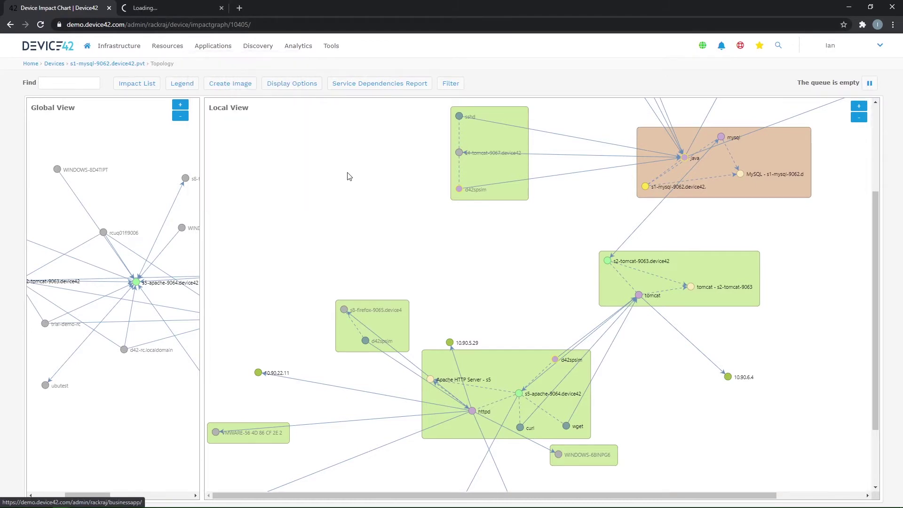
Step: On the new tab, open Affinity Groups Configuration and view the Reports generation options
key(ctrl+Tab)
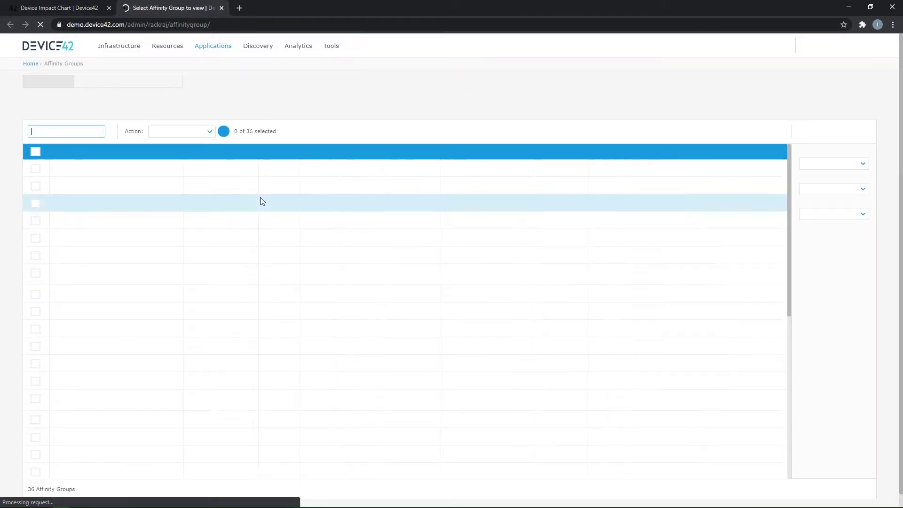
mouse_move(212, 47)
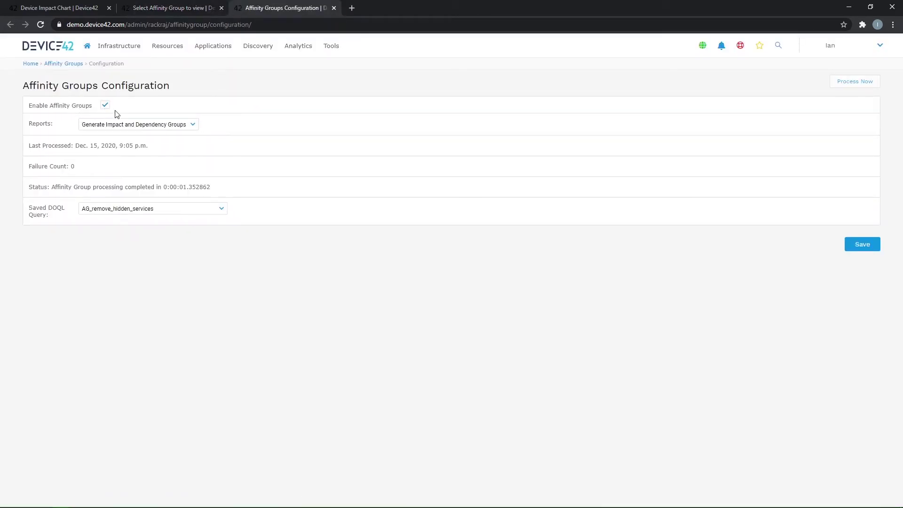
click(156, 125)
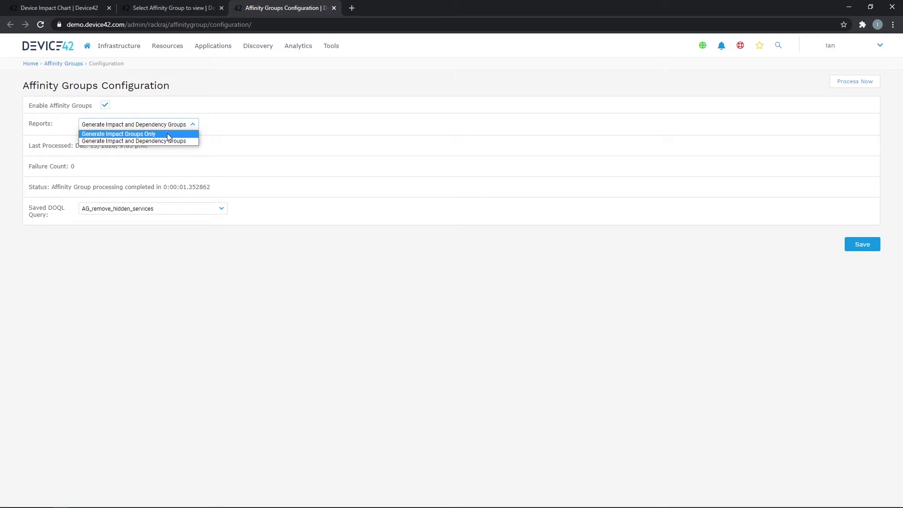
click(140, 256)
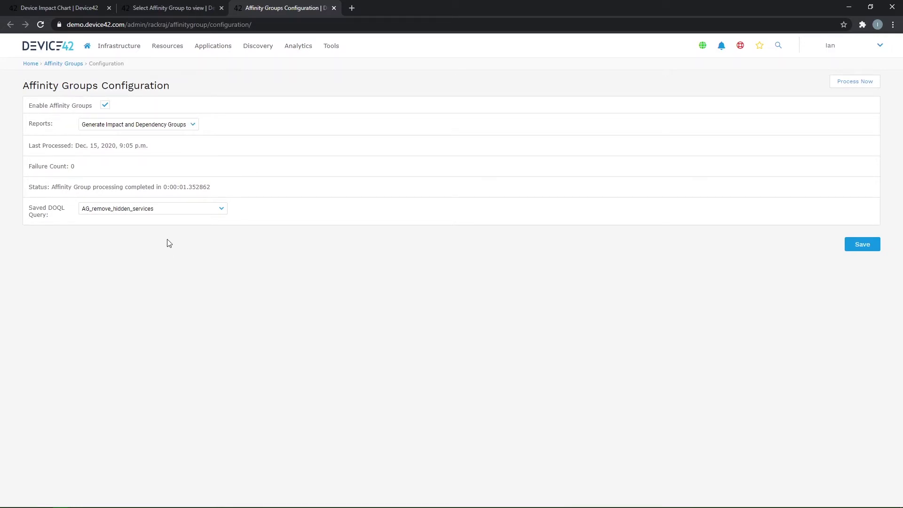
click(87, 209)
Step: Browse the Saved DOQL Query list and keep AG_remove_hidden_services as the selected query
click(134, 211)
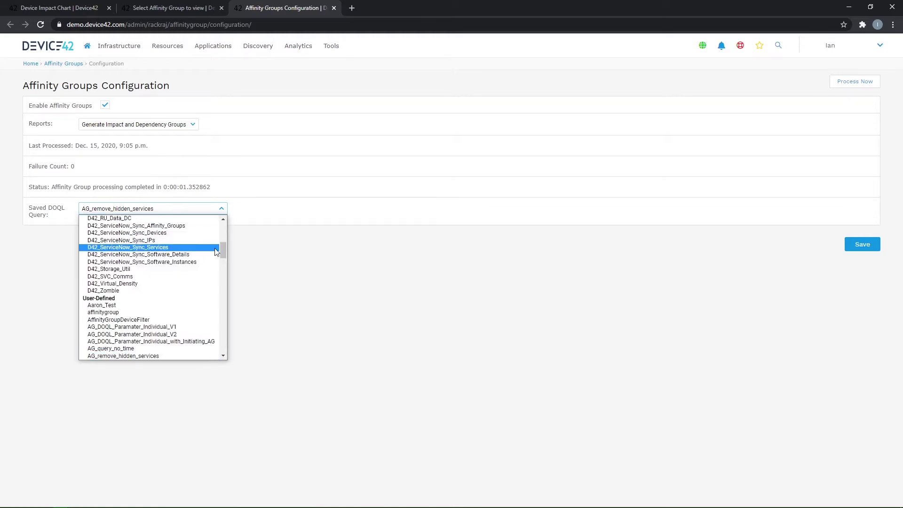
drag(224, 227, 224, 221)
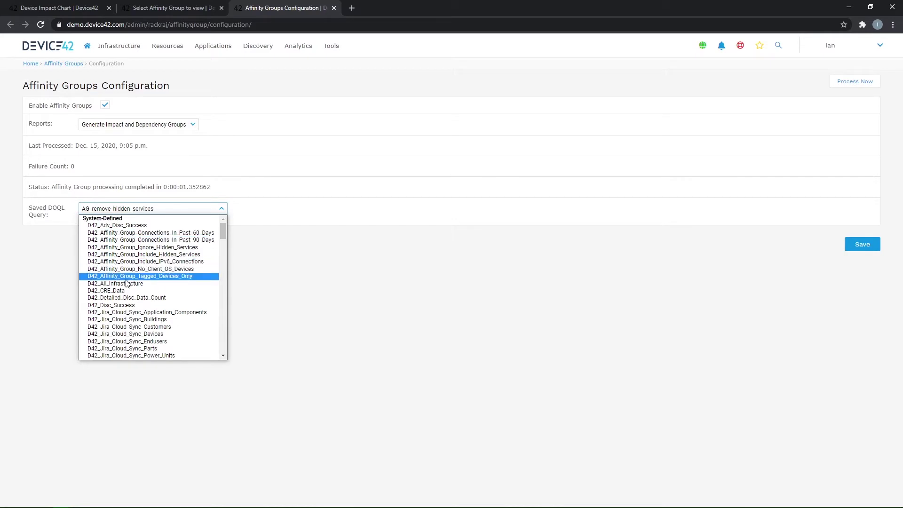
key(Up)
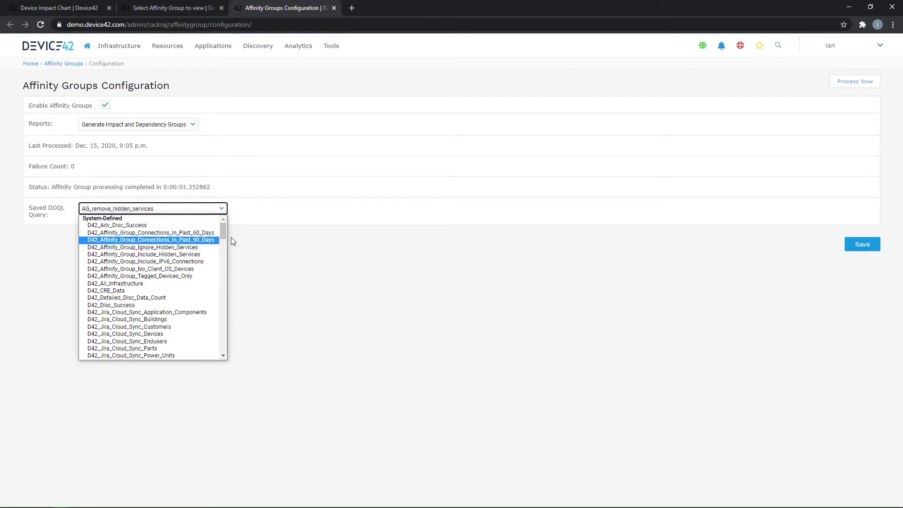
drag(224, 236, 224, 262)
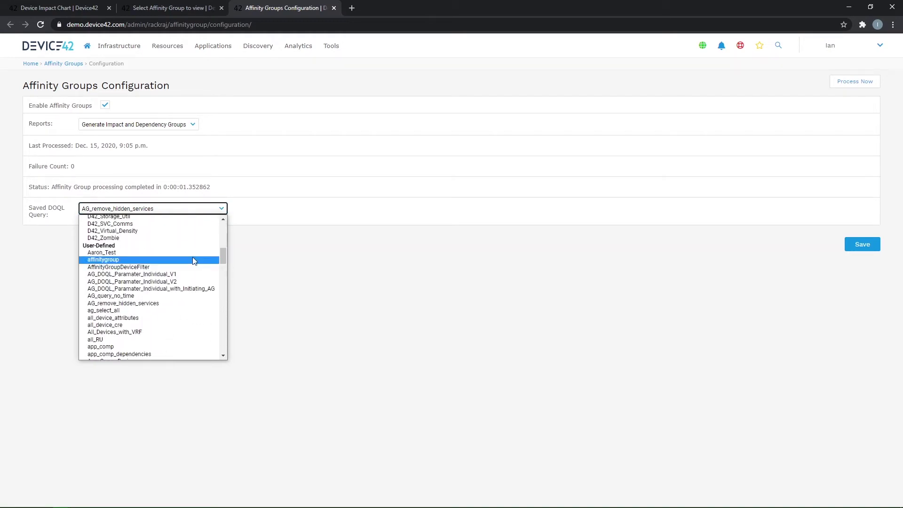
scroll(150, 283, down, 2)
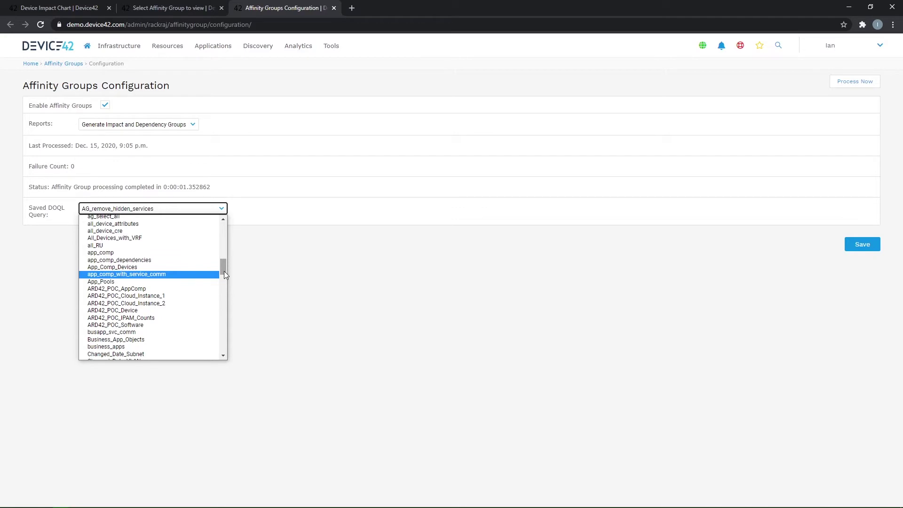
click(315, 285)
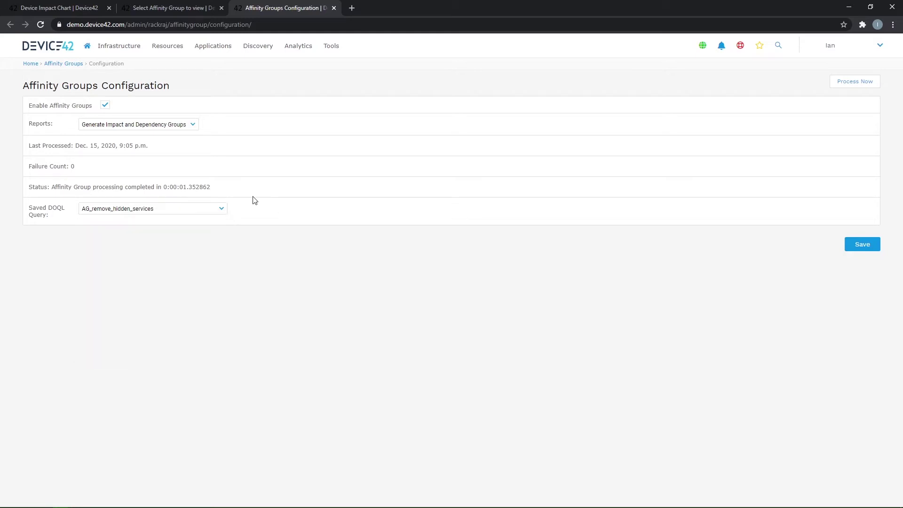
Step: Check the affinity group list and the configuration tab, ending on the affinity group list
click(170, 7)
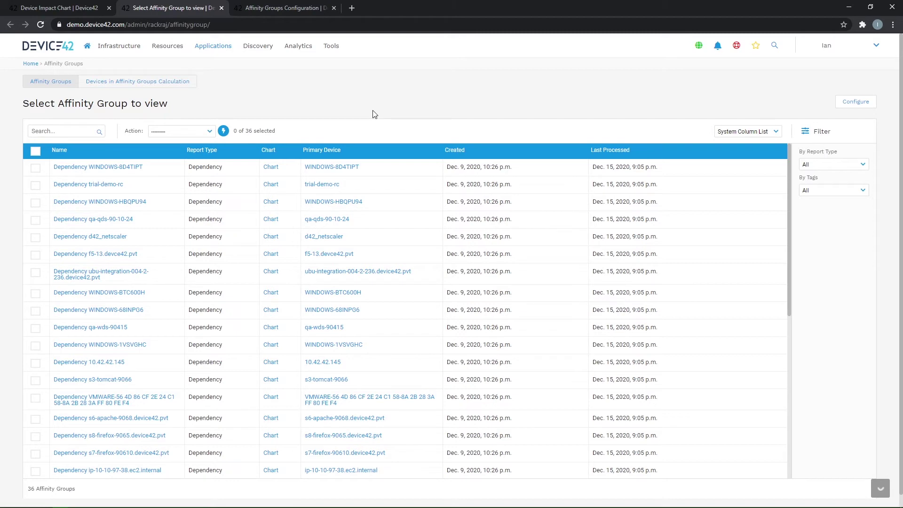
click(292, 3)
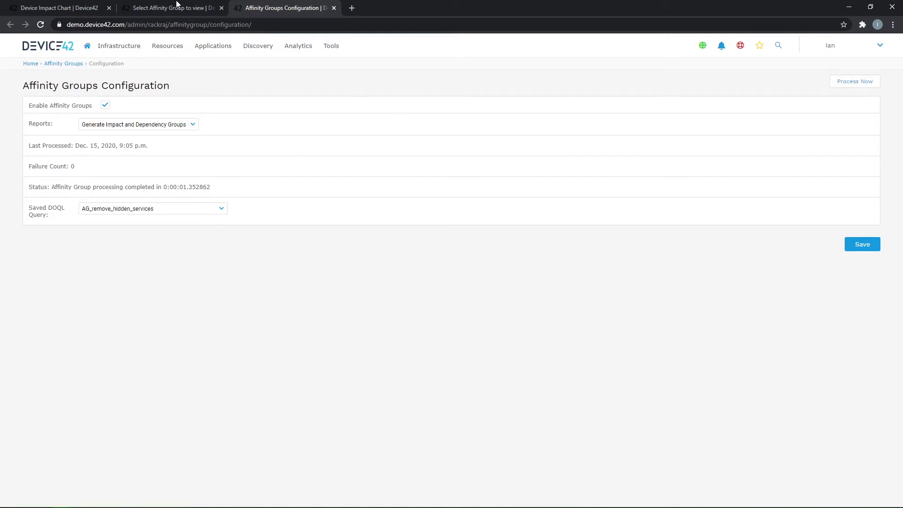
click(151, 8)
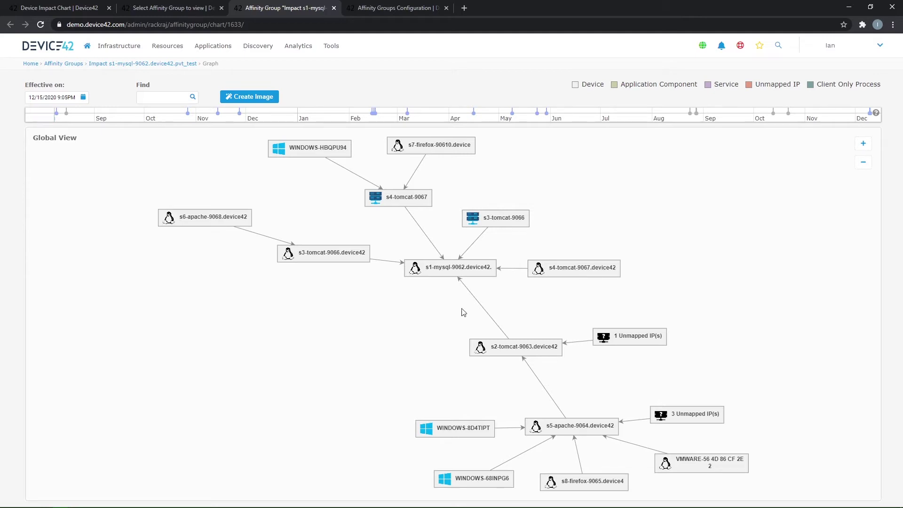
Step: Show the processes linking s2-tomcat-9063 to s1-mysql, then view the chart as of September 2019
click(481, 309)
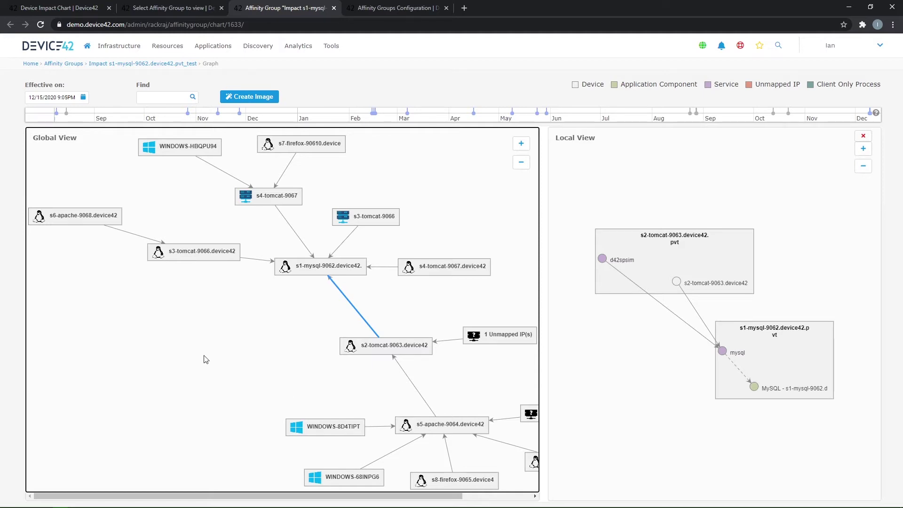
mouse_move(603, 137)
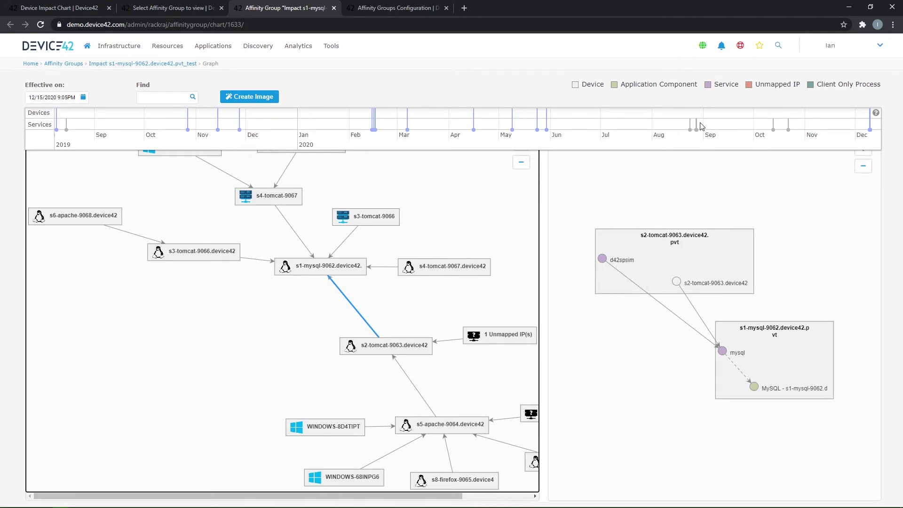
click(122, 121)
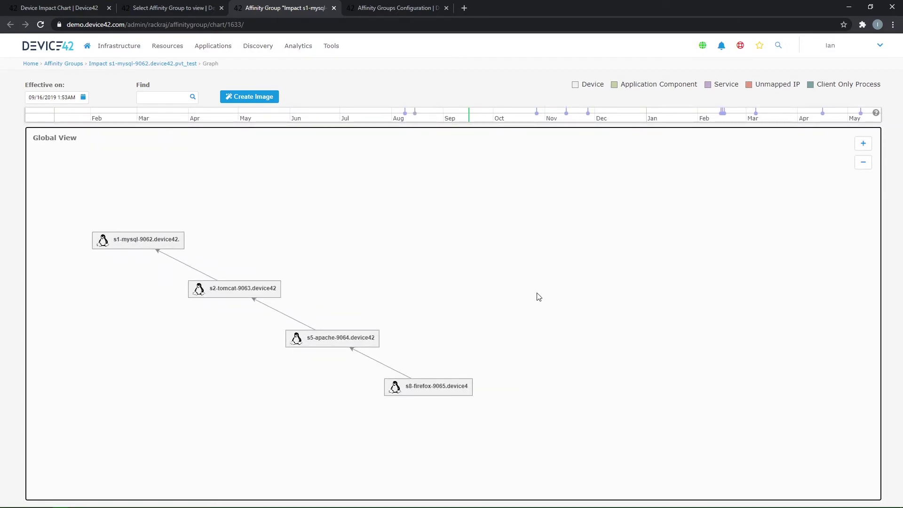
Step: View the chart at April 2020, return to December 15, 2020, and show s3-tomcat-9066's connection processes
click(835, 120)
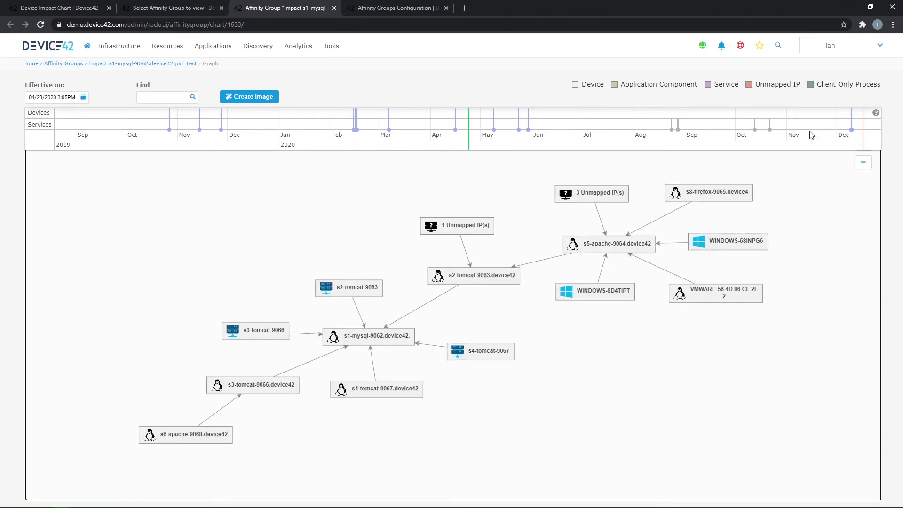
click(857, 131)
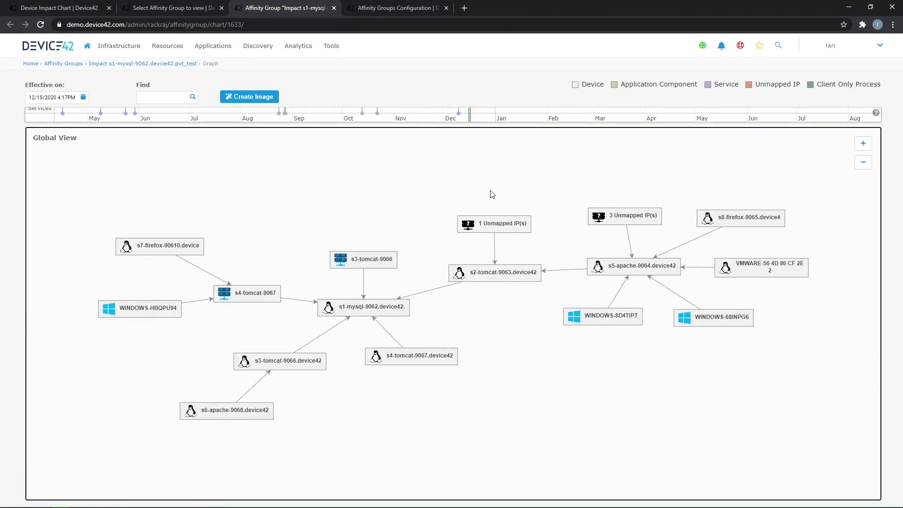
click(325, 333)
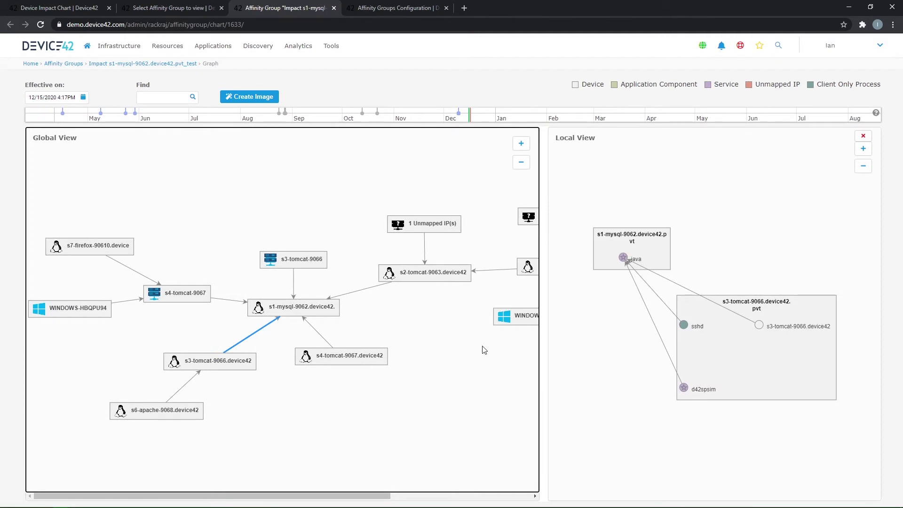
Step: Select the s2-tomcat-9063 connection and open the mysql process's service instance page
click(355, 292)
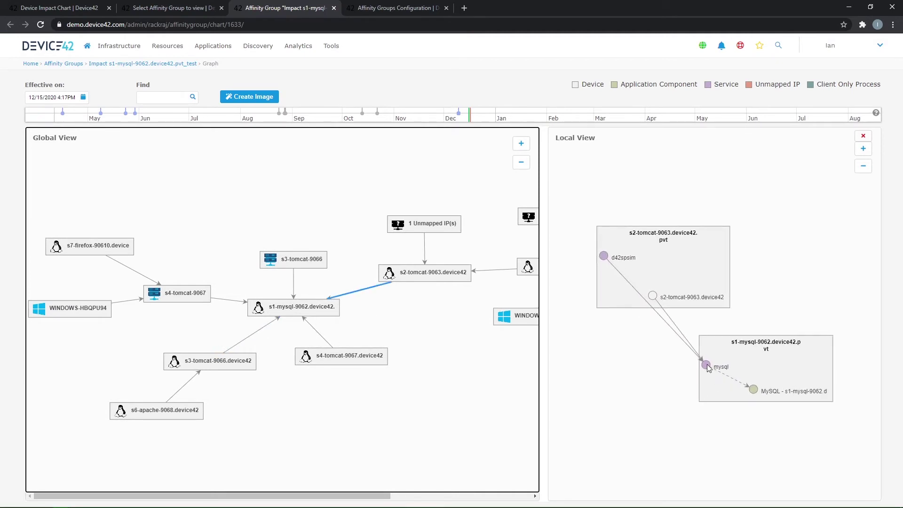
mouse_move(707, 364)
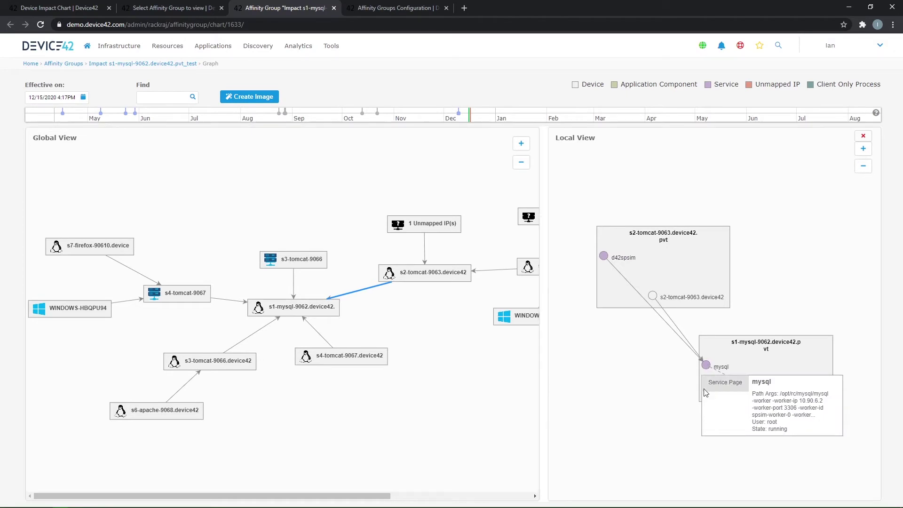
click(725, 382)
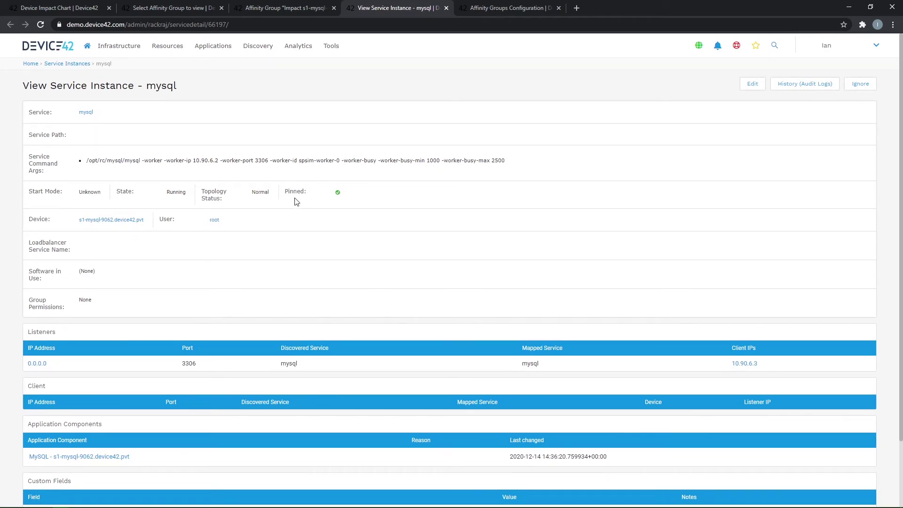
Step: Highlight the Pinned and Topology Status fields on the mysql service page, then return to the impact chart
drag(309, 193, 285, 193)
drag(227, 201, 203, 197)
click(291, 197)
click(286, 7)
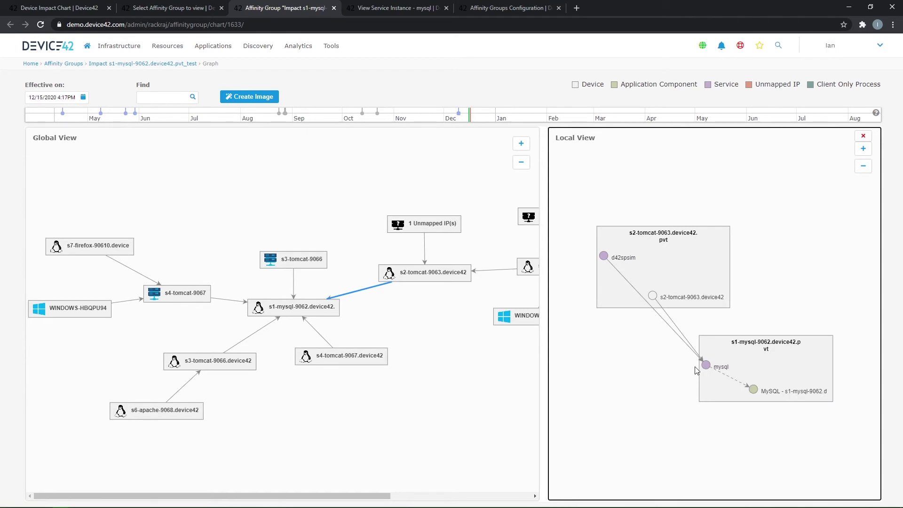
Step: Glance at the mysql service tab again, then close Local View via the s3-tomcat-9066 node
click(414, 8)
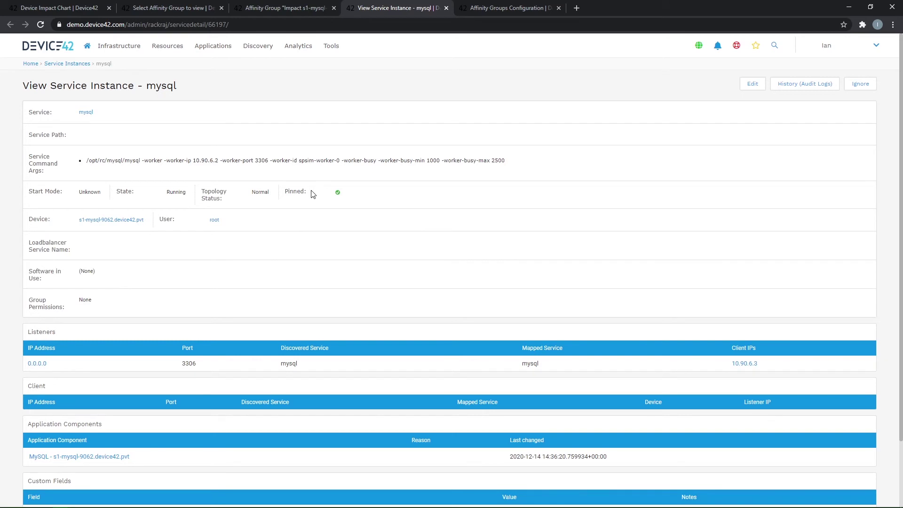
click(282, 8)
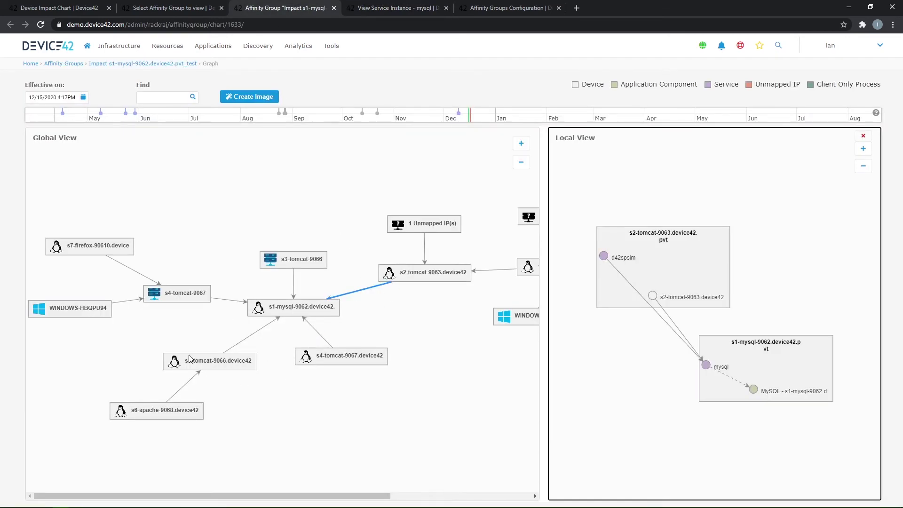
click(201, 368)
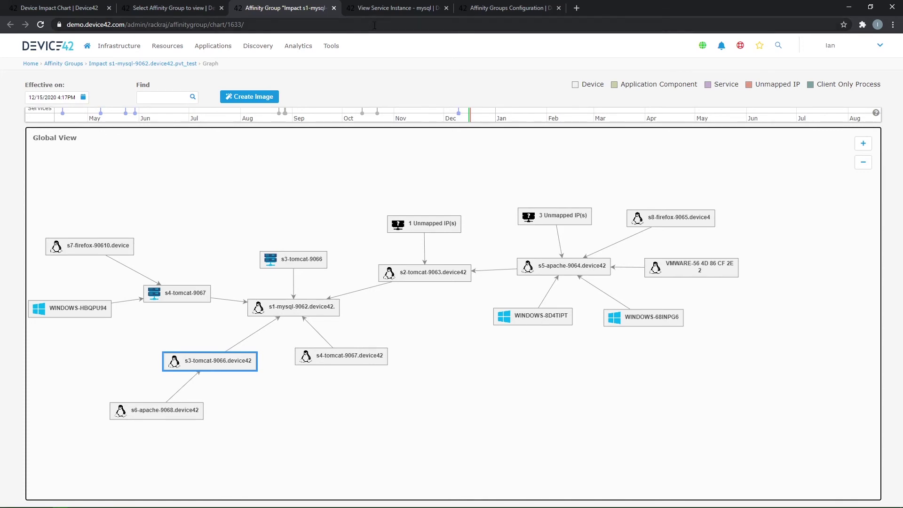
Step: Show the s3-tomcat-9066 to s1-mysql processes, check java's Starred topology status, then return to the chart
click(255, 335)
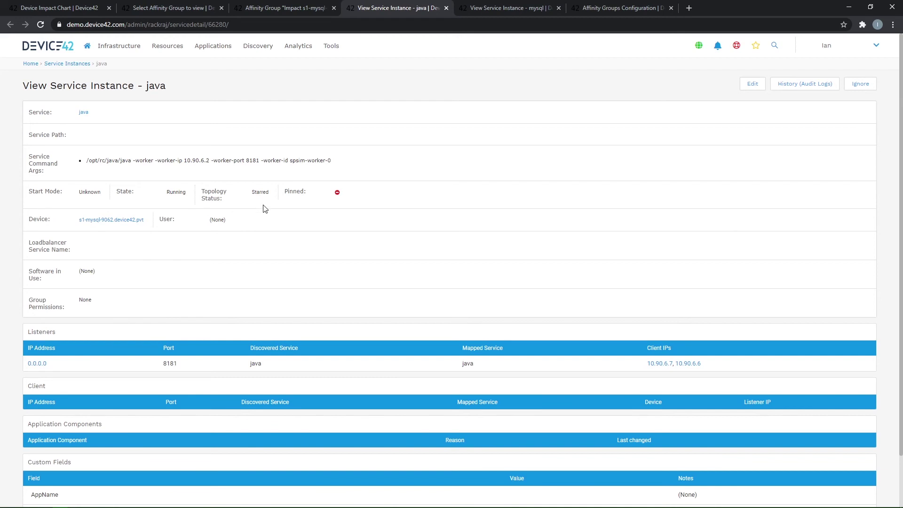
drag(273, 200, 252, 197)
click(259, 193)
drag(257, 192, 264, 214)
click(267, 216)
click(304, 6)
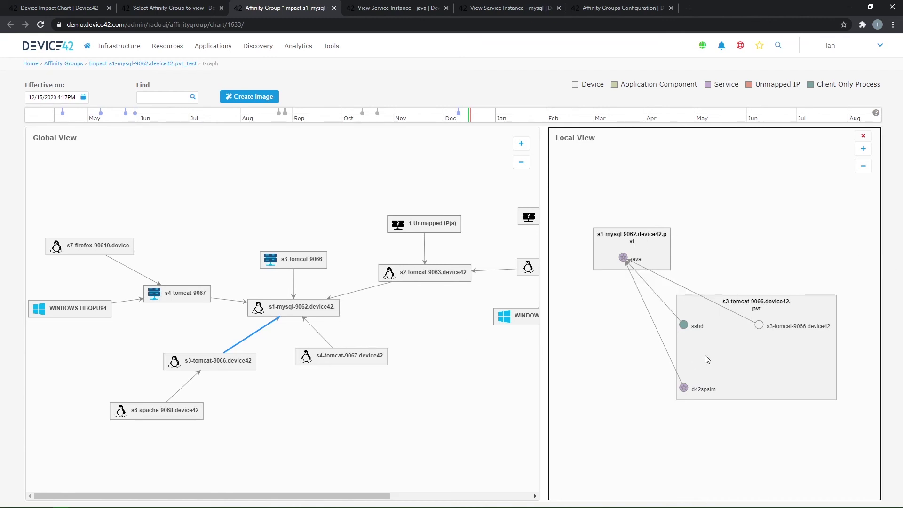
Step: Switch back to the 'View Service Instance - java' page for s1-mysql-9062
click(438, 6)
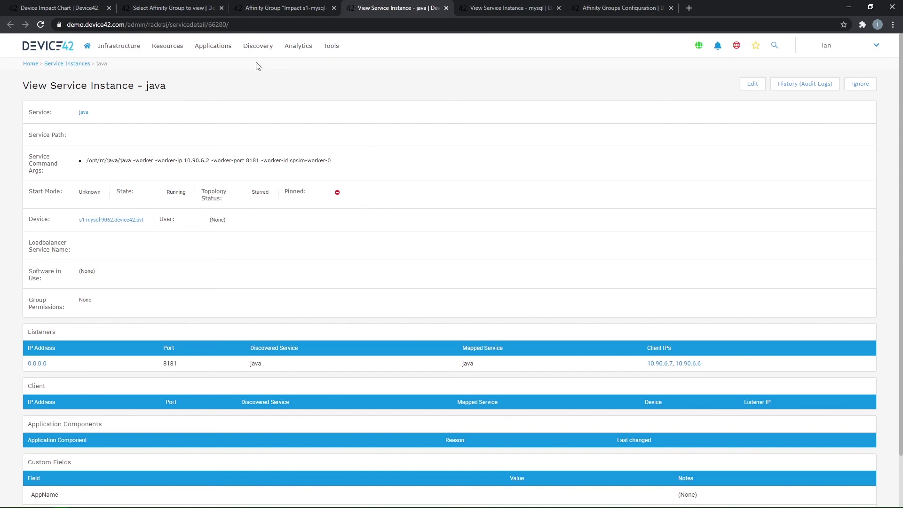
mouse_move(214, 45)
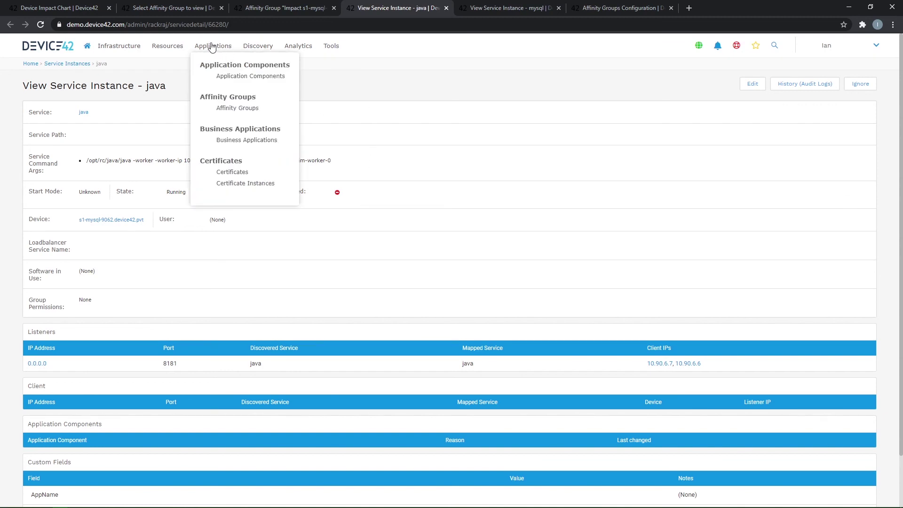
mouse_move(173, 48)
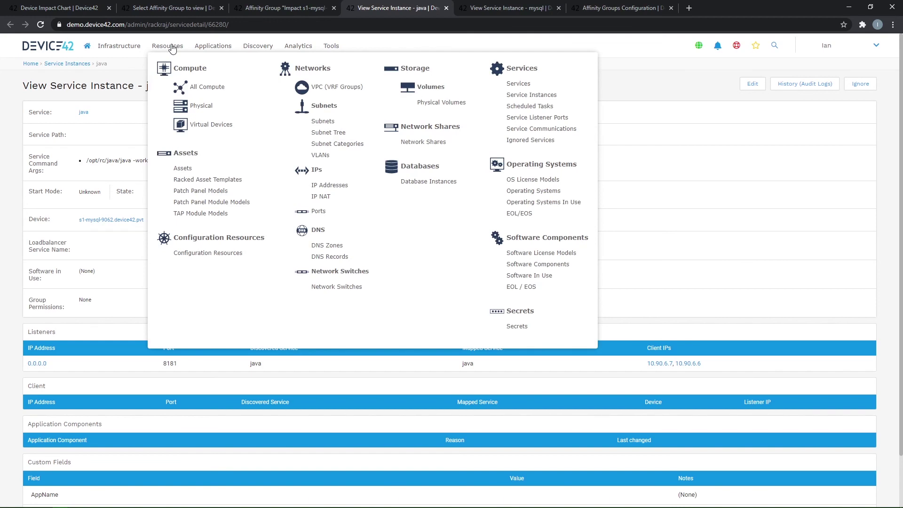